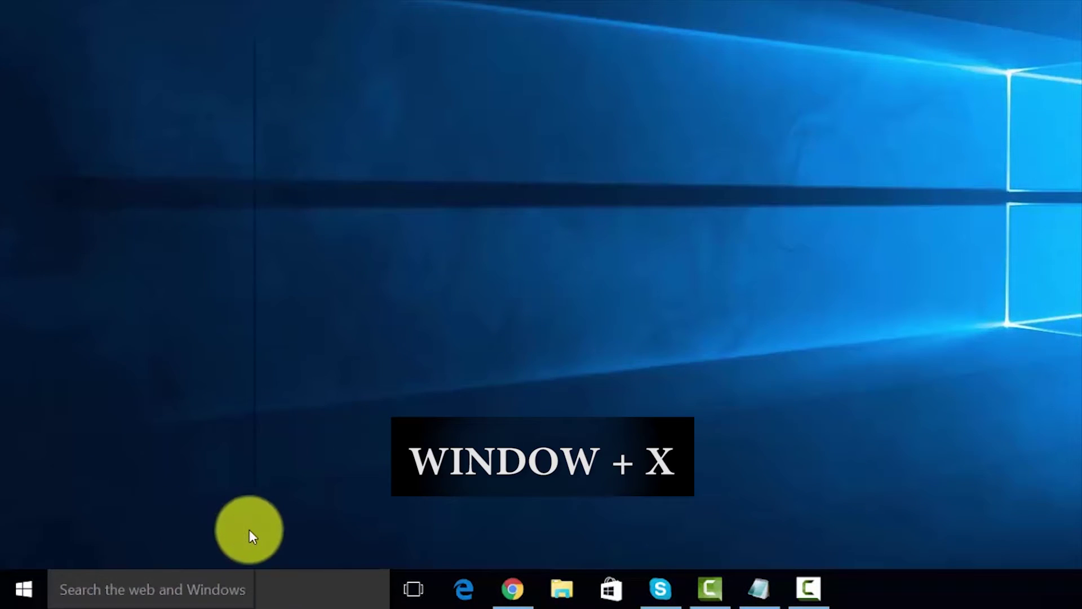
In an administrator Command Prompt, run the netsh set hostednetwork command for 'adhocname' with allow mode and a passphrase
key("super+x")
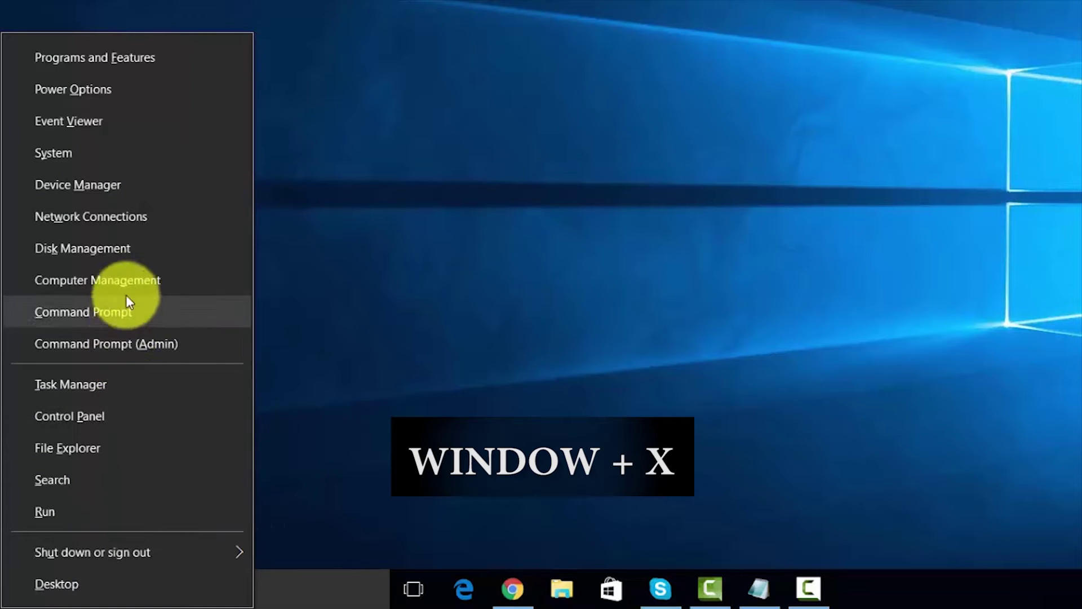
left_click(142, 344)
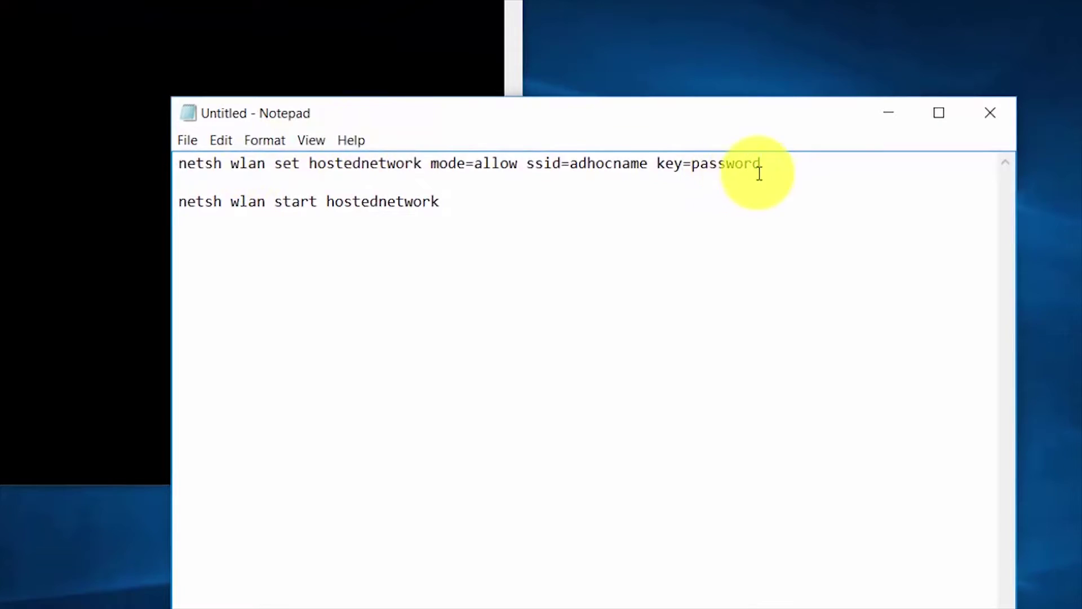
left_click_drag(762, 163, 154, 161)
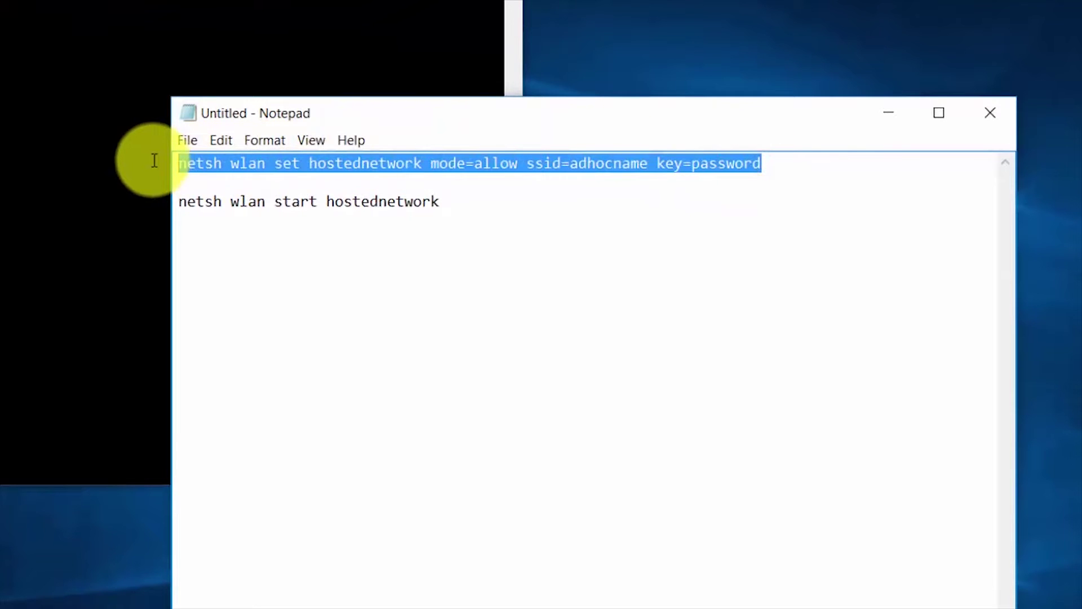
right_click(254, 161)
left_click(319, 221)
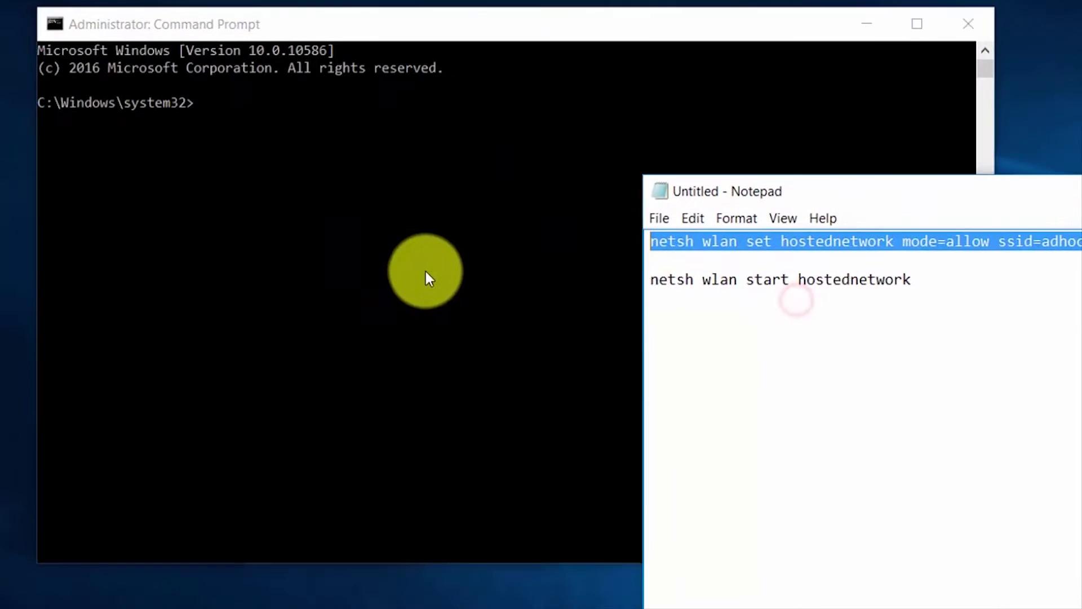
left_click(424, 272)
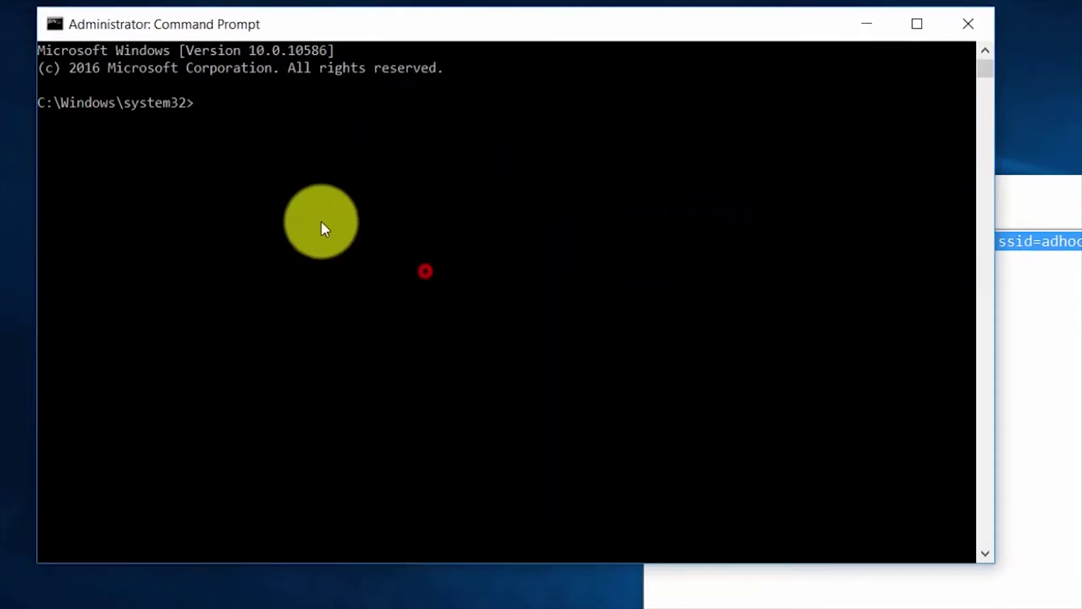
right_click(295, 192)
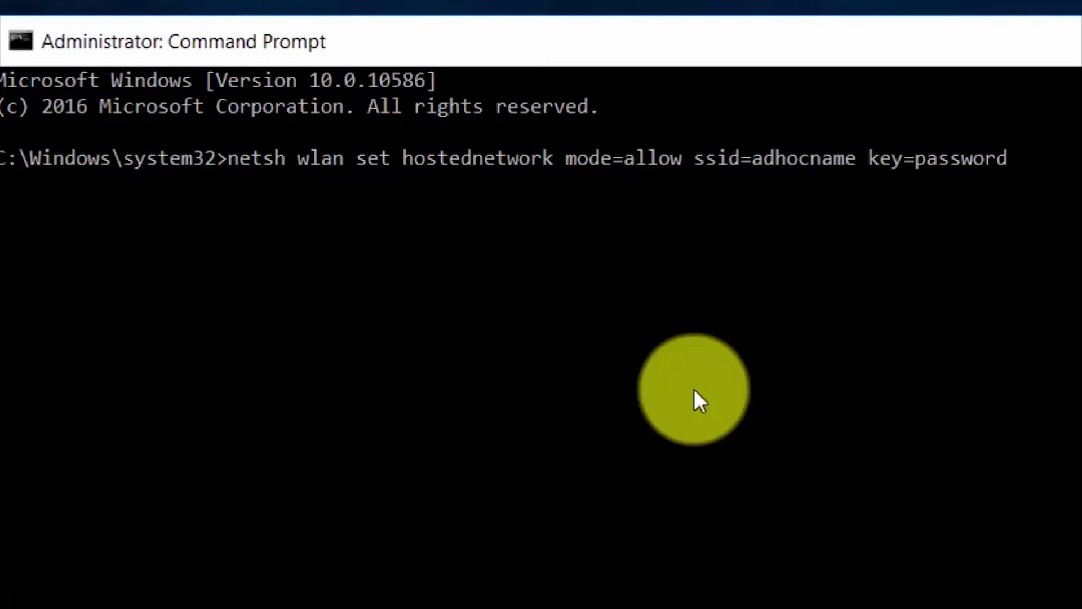
key("Return")
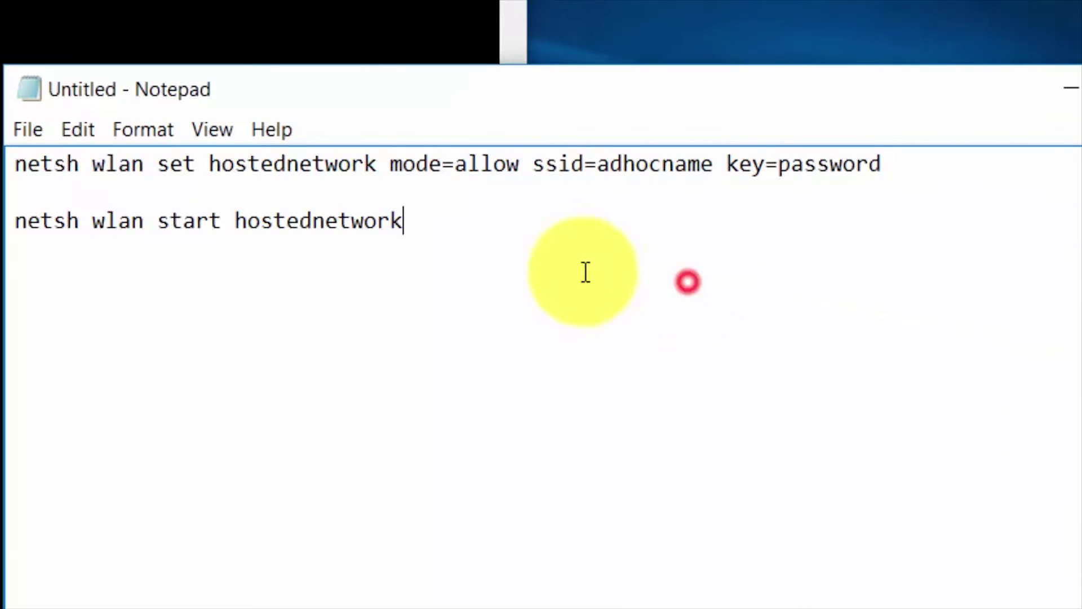
Start the hosted network with 'netsh wlan start hostednetwork'
left_click_drag(462, 232, 58, 230)
right_click(57, 230)
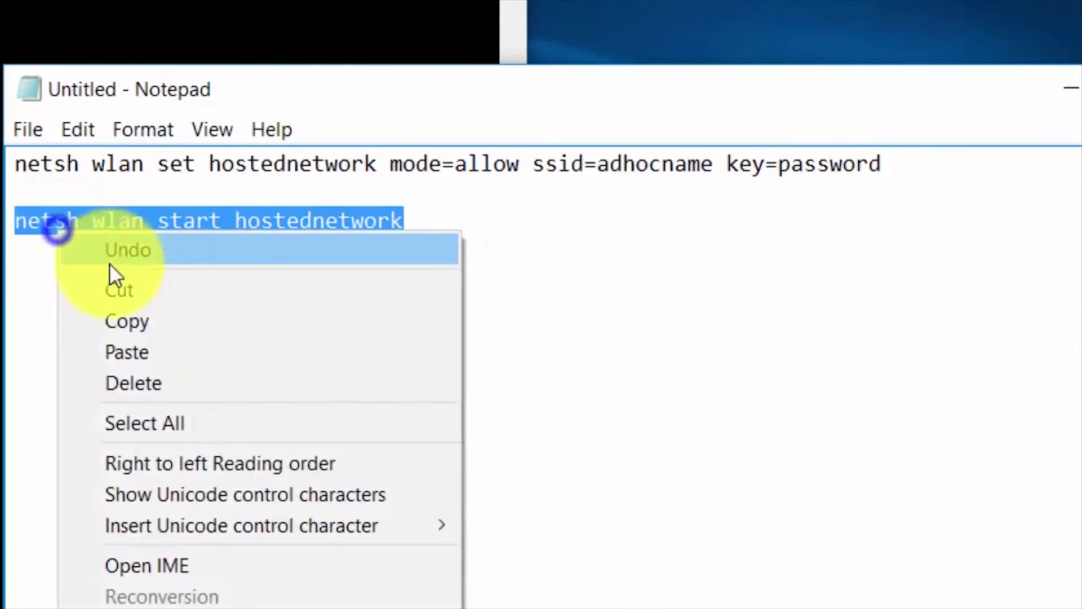
left_click(127, 321)
left_click(413, 421)
right_click(414, 422)
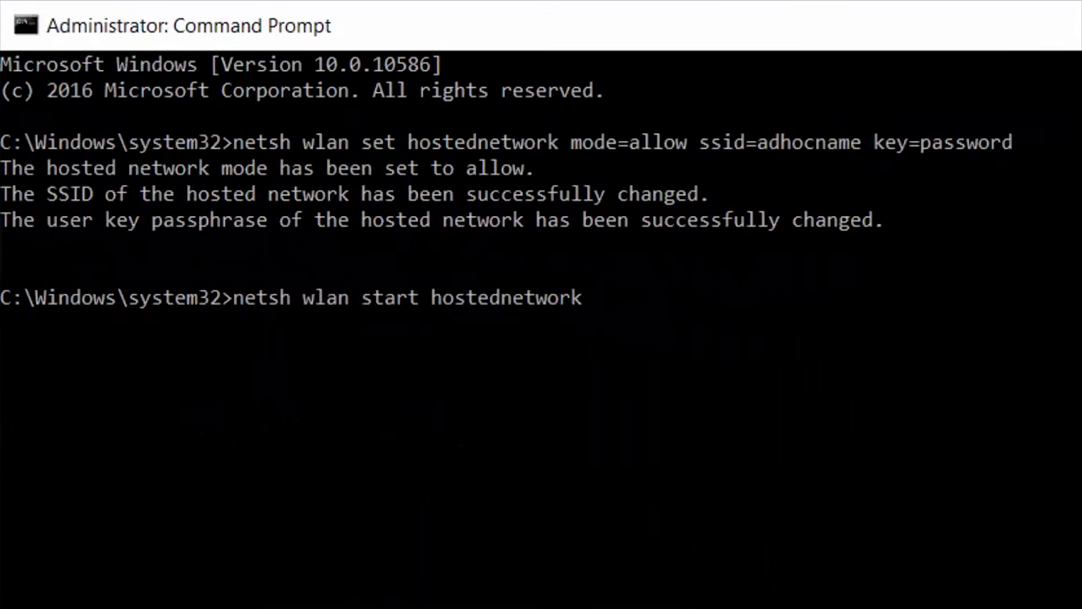
key("Return")
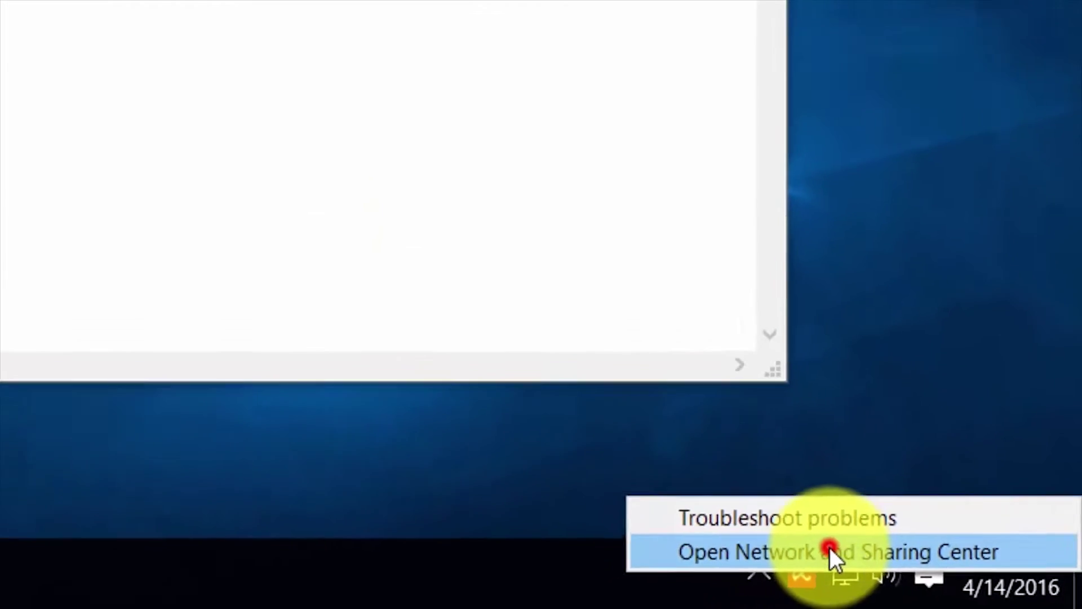
left_click(829, 546)
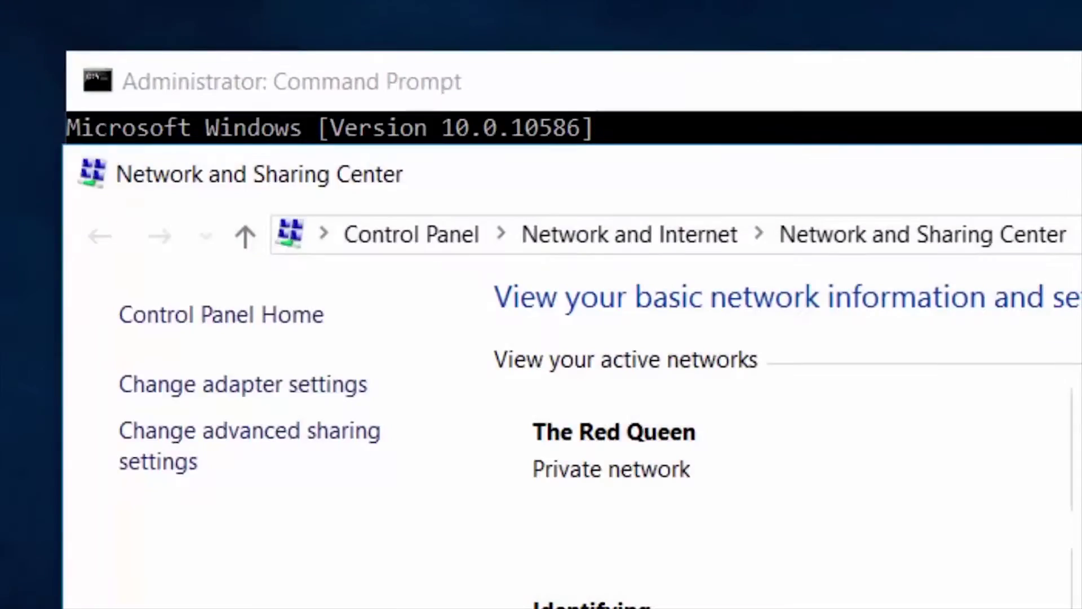
Open Change adapter settings to list the adapters, including Local Area Connection* 4
left_click(280, 381)
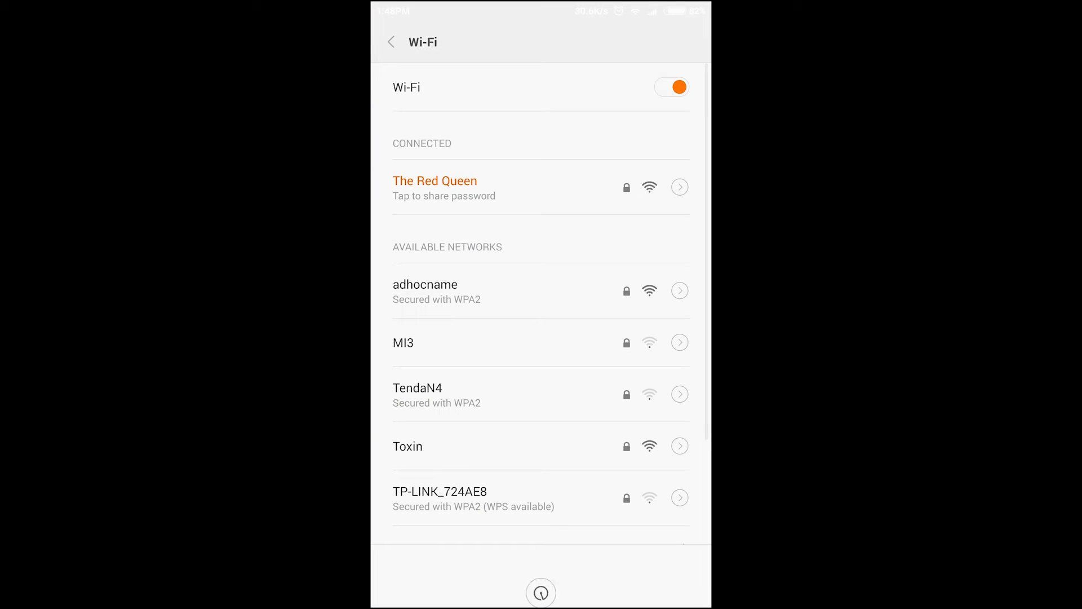
On the phone, select 'adhocname', enter the network password and connect
left_click(425, 290)
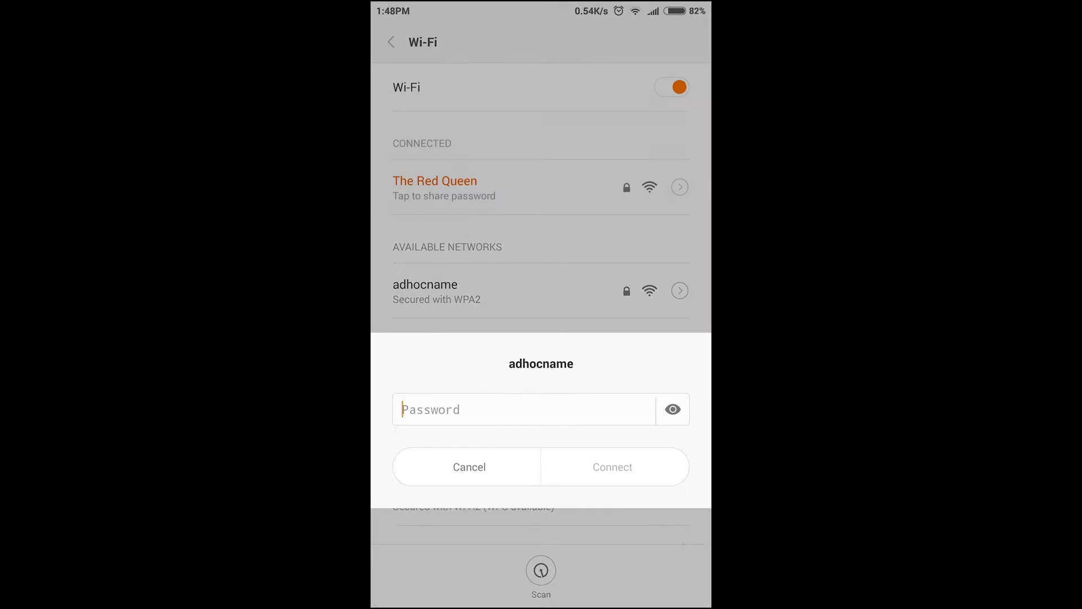
type("password1")
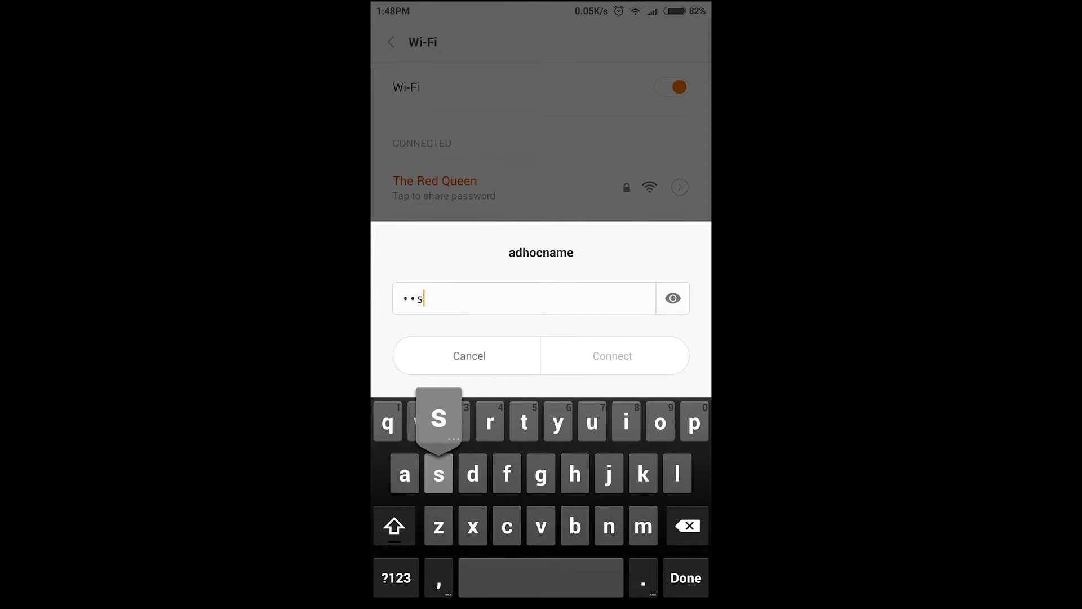
left_click(613, 356)
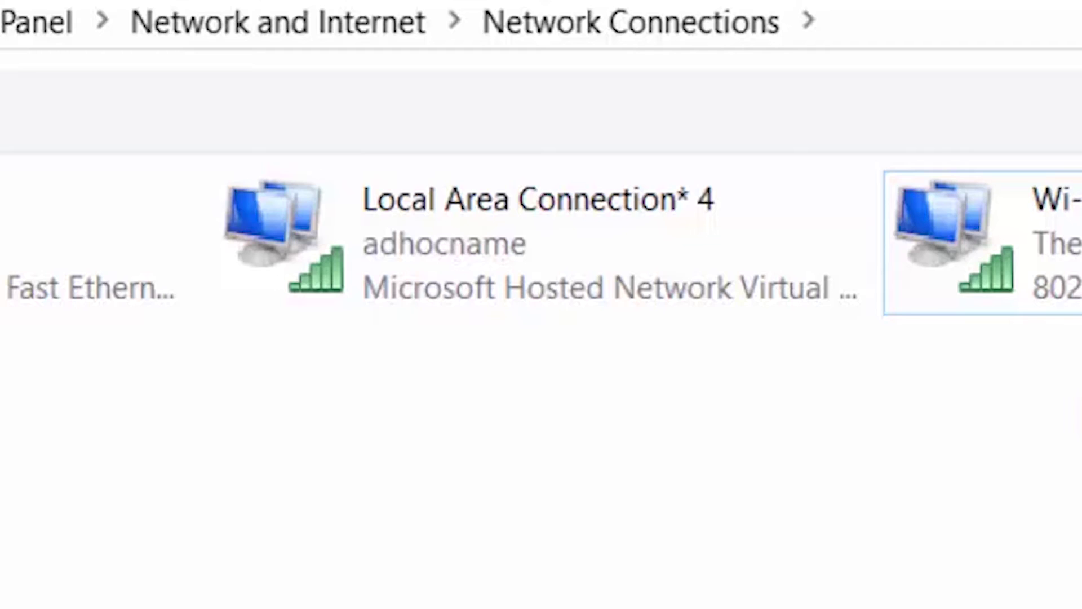
Let other network users share Ethernet 2's internet connection through Local Area Connection* 4
right_click(117, 231)
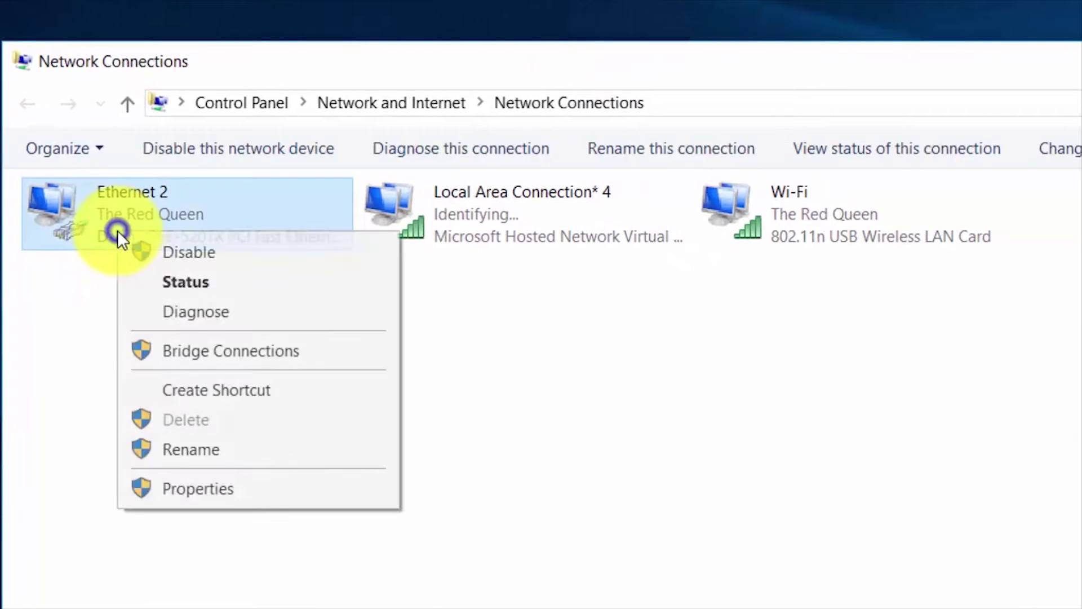
left_click(235, 488)
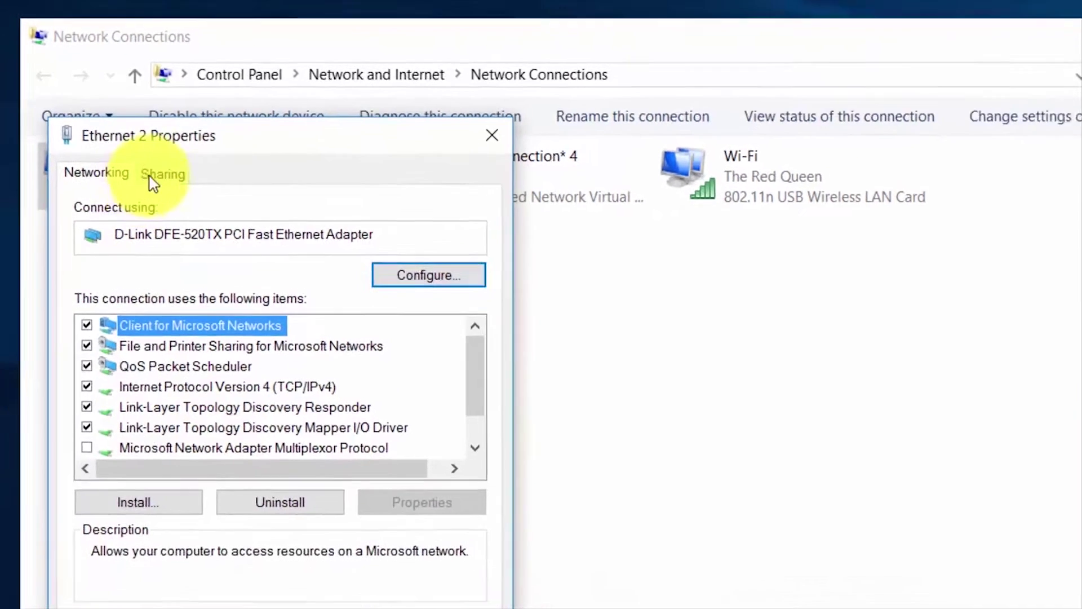
left_click(158, 211)
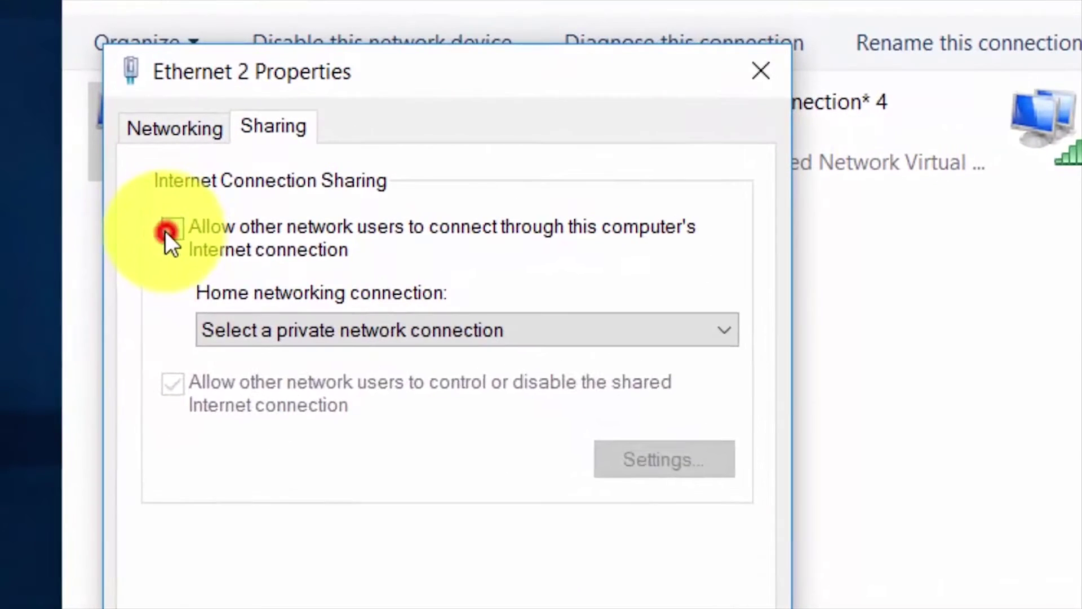
left_click(138, 204)
left_click(333, 285)
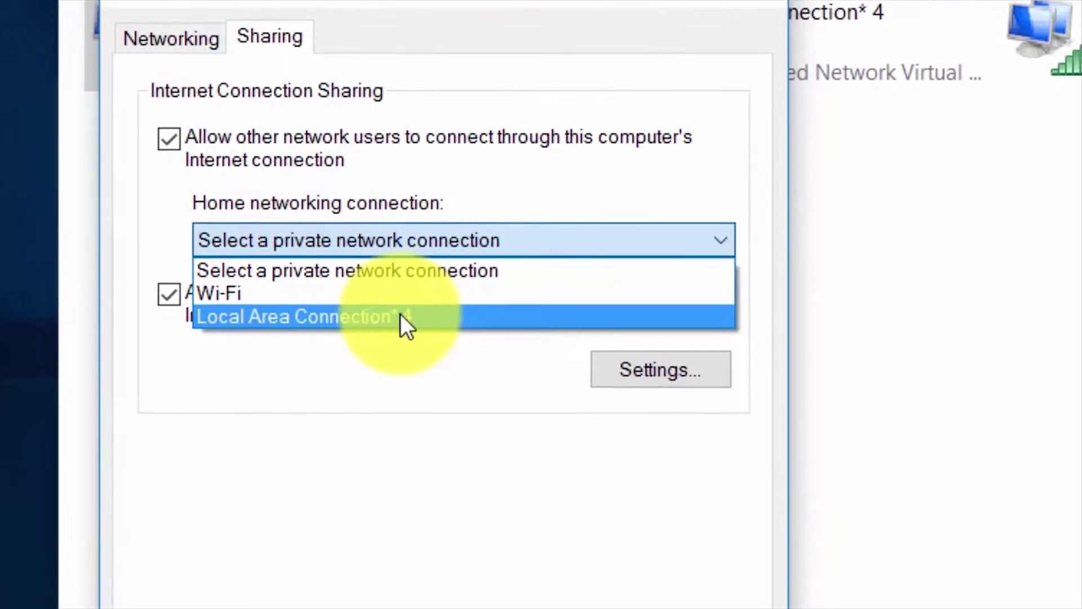
left_click(404, 406)
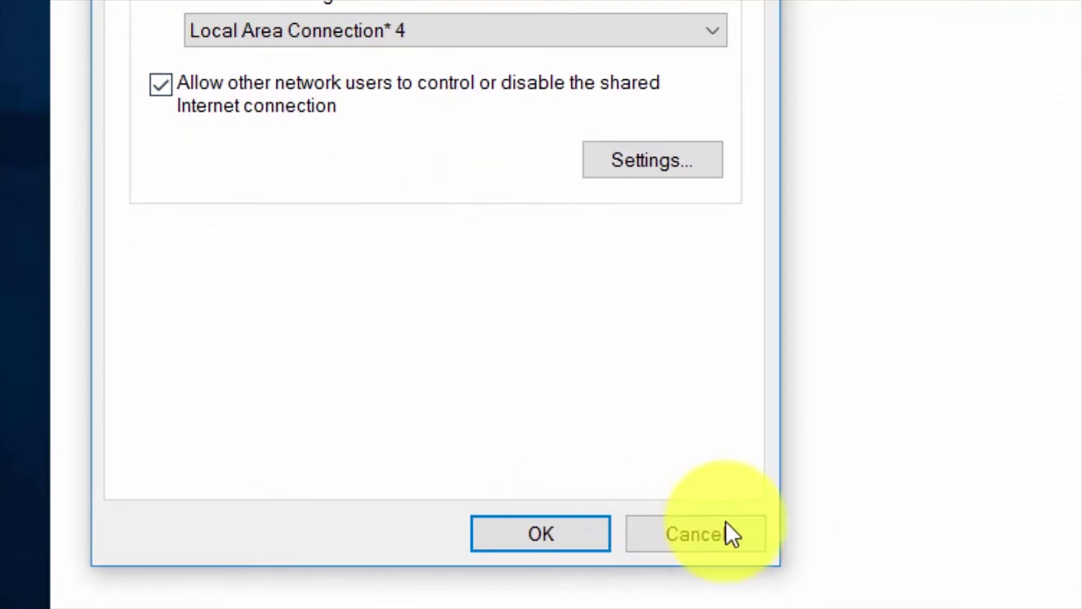
left_click(562, 524)
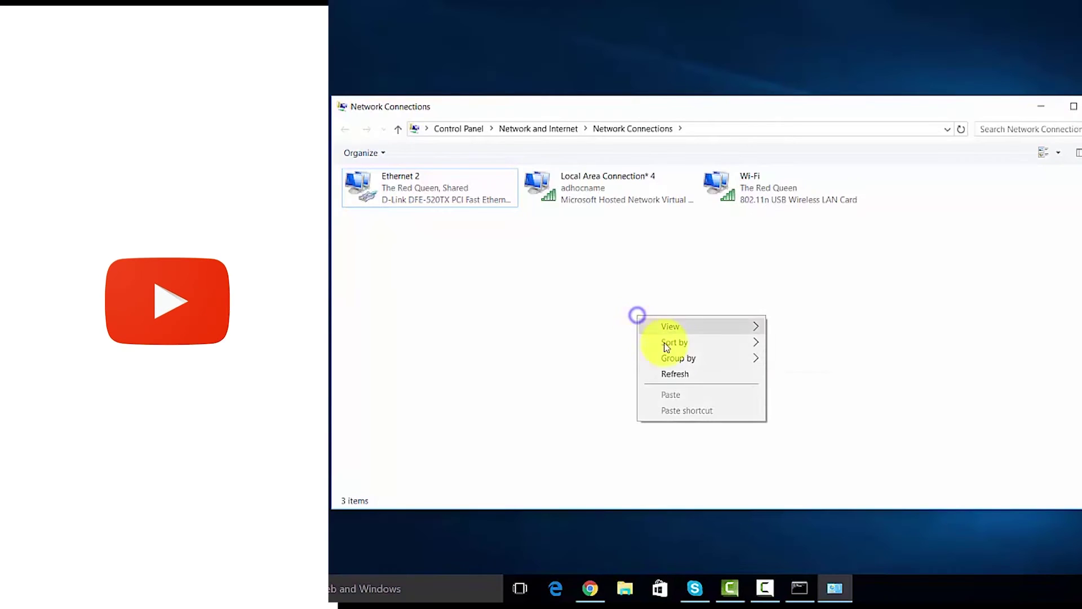
Refresh the adapter list and view Local Area Connection* 4's status and connection details
left_click(674, 374)
left_click(579, 196)
right_click(580, 194)
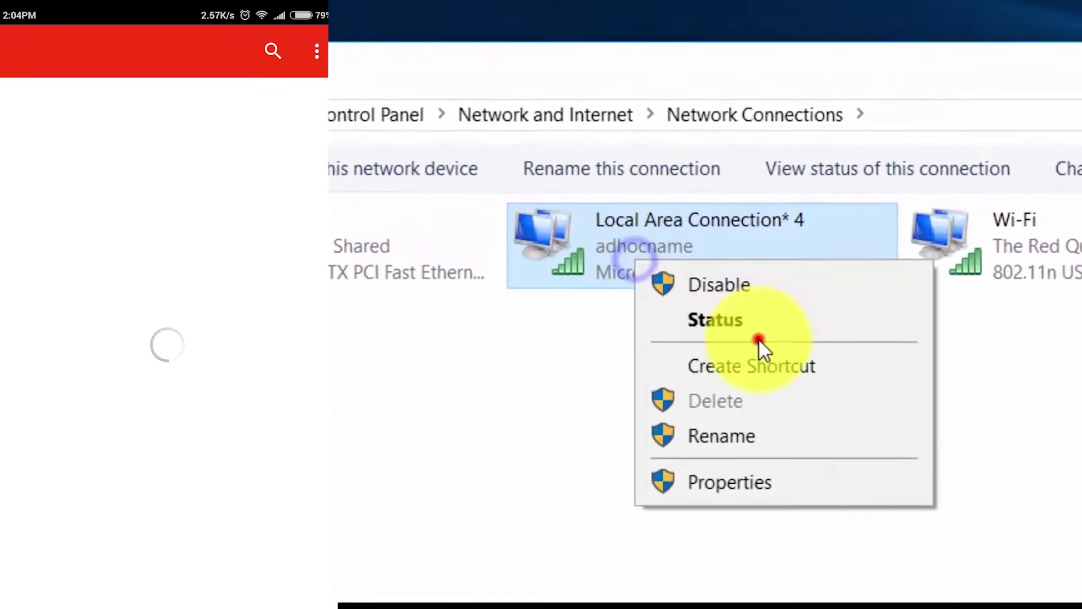
left_click(743, 320)
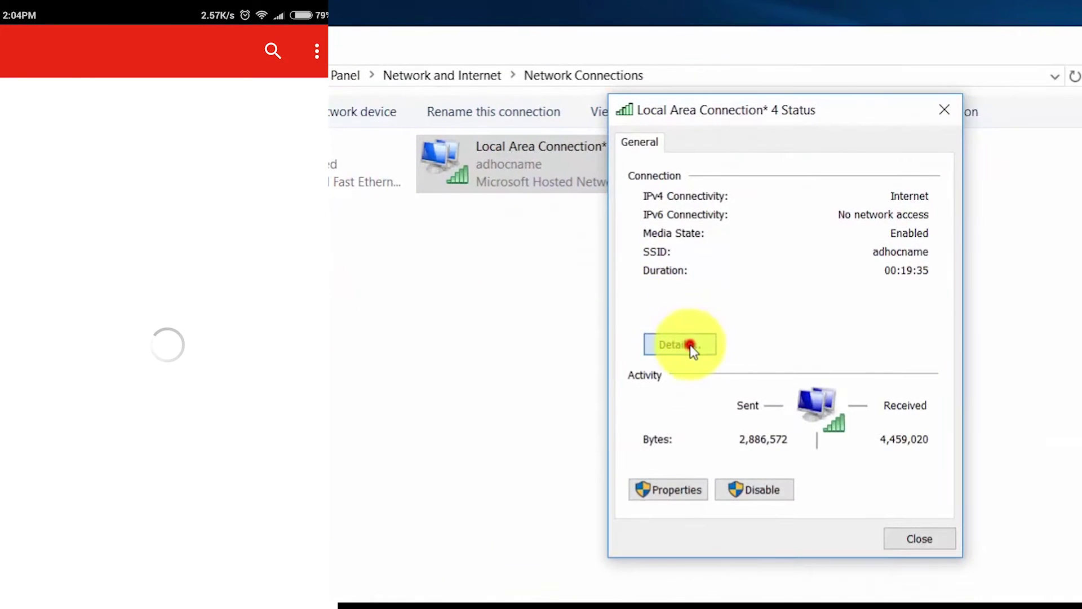
left_click(690, 345)
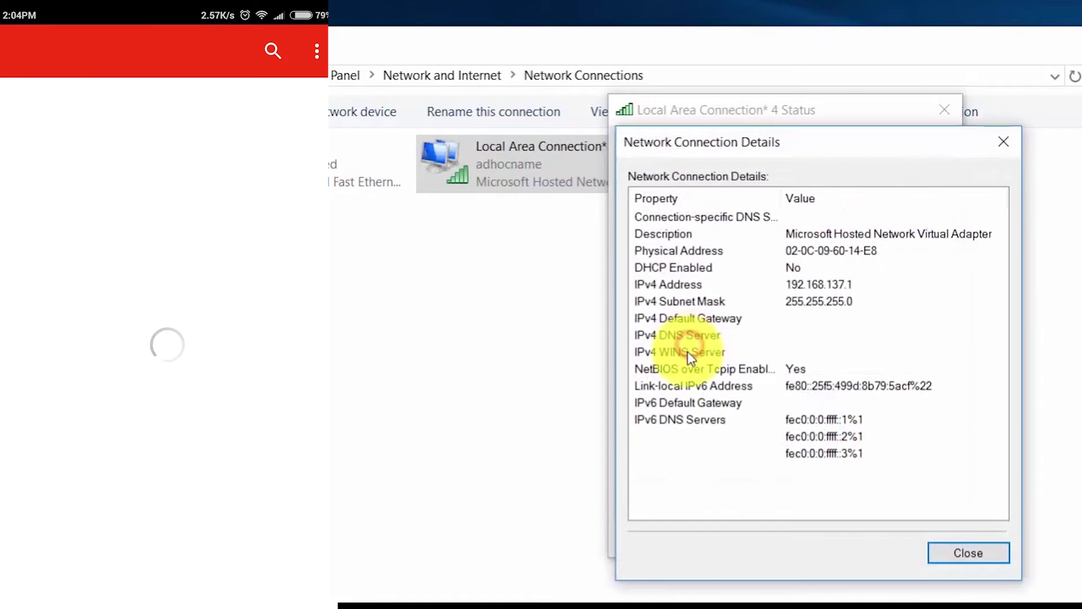
left_click(1001, 141)
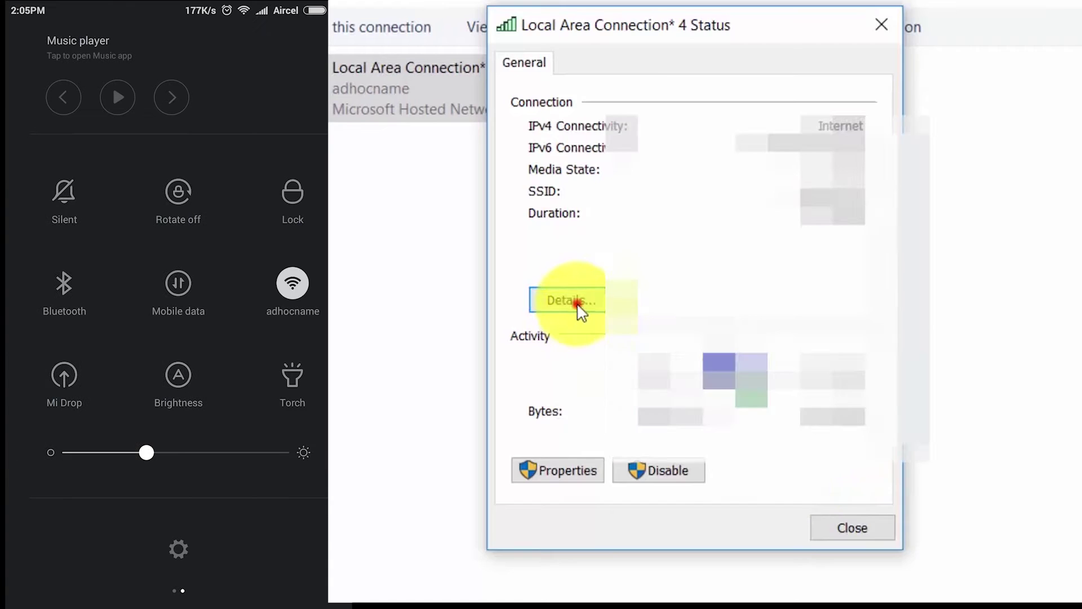
left_click(683, 347)
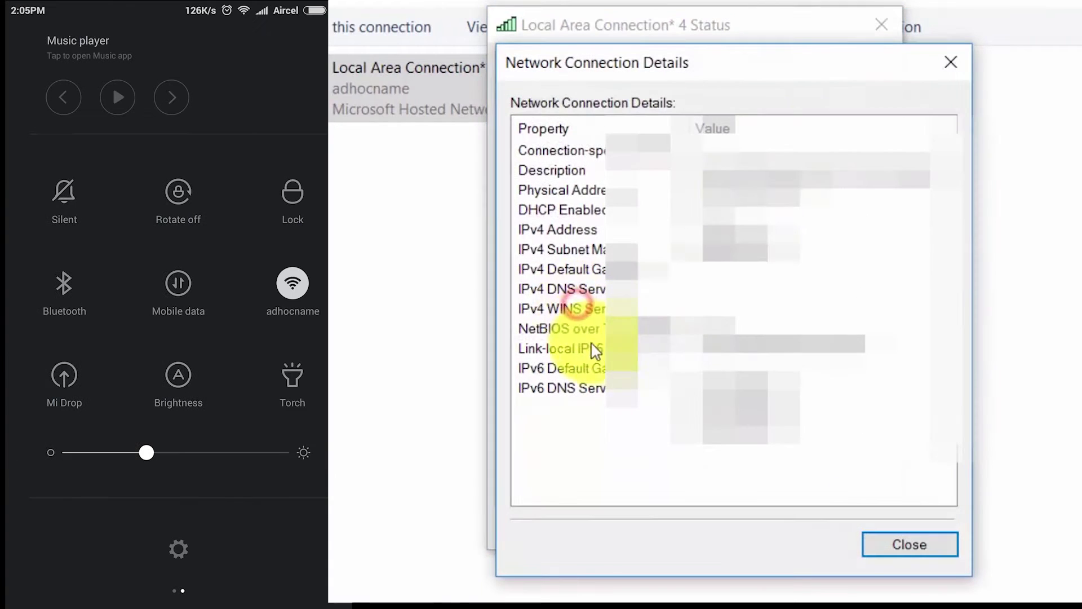
left_click_drag(789, 85, 858, 158)
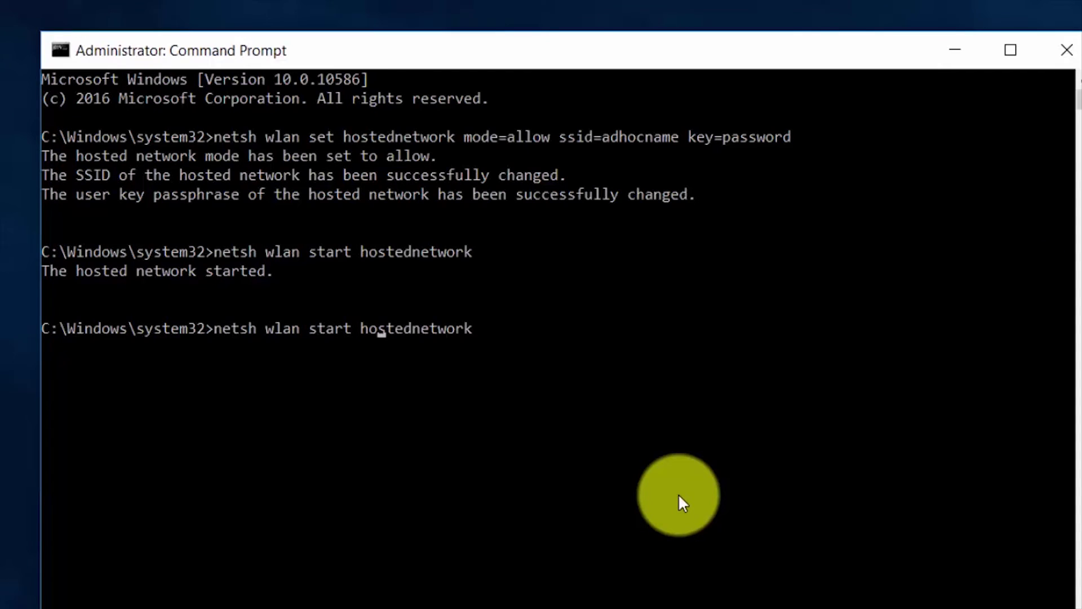
Erase the word 'start' from the recalled 'netsh wlan start hostednetwork' command
key("Delete")
key("Delete")
key("Delete")
key("Delete")
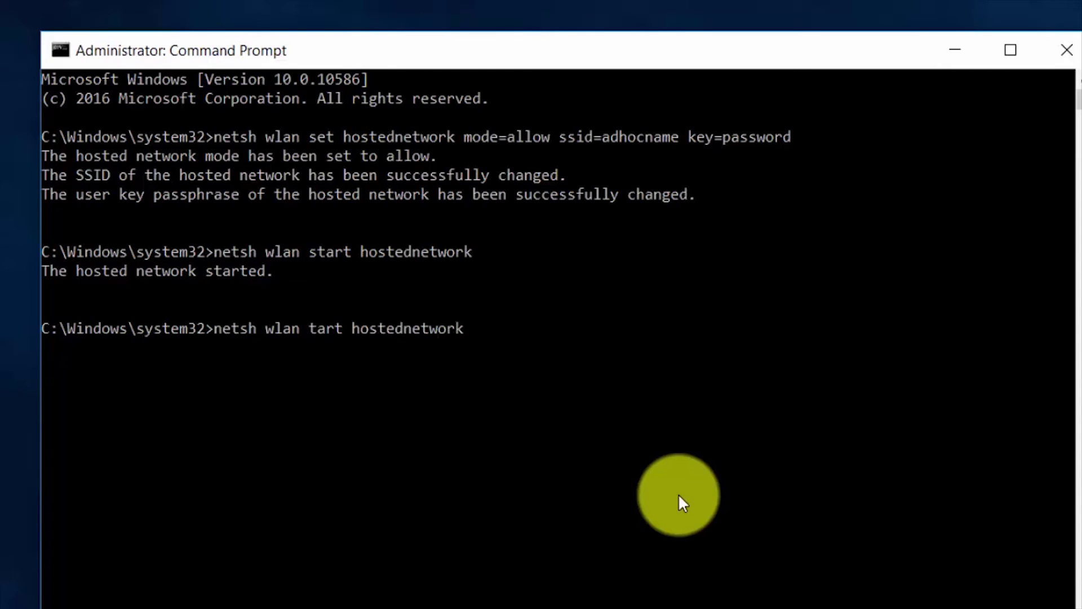